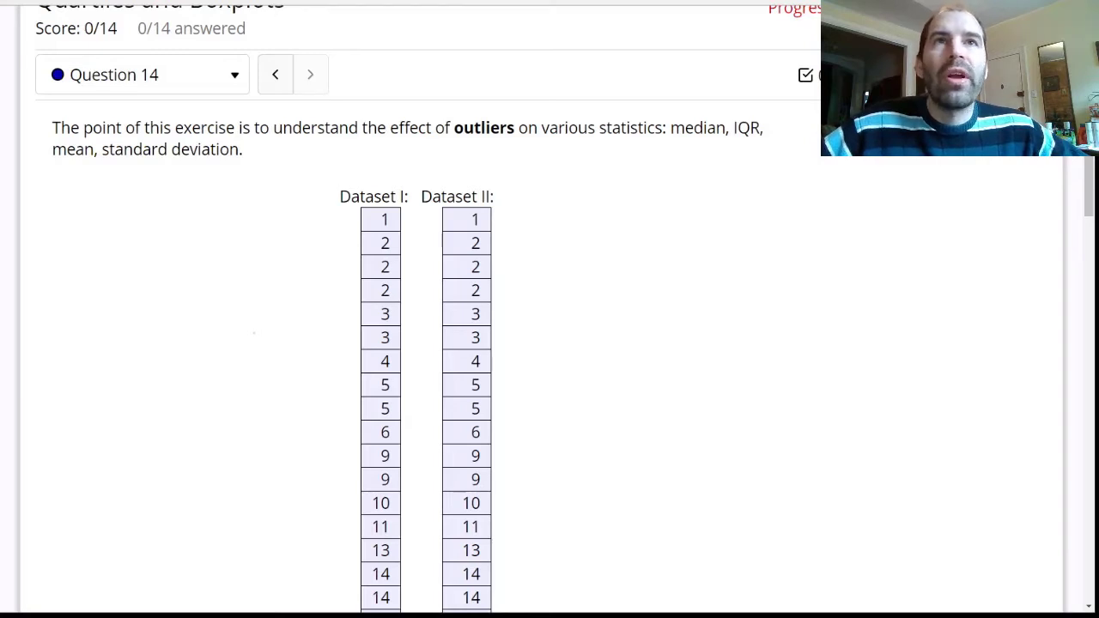
Step: Read the exercise introduction on outliers and compare the values listed in Dataset I and Dataset II
left_click_drag(668, 127, 235, 160)
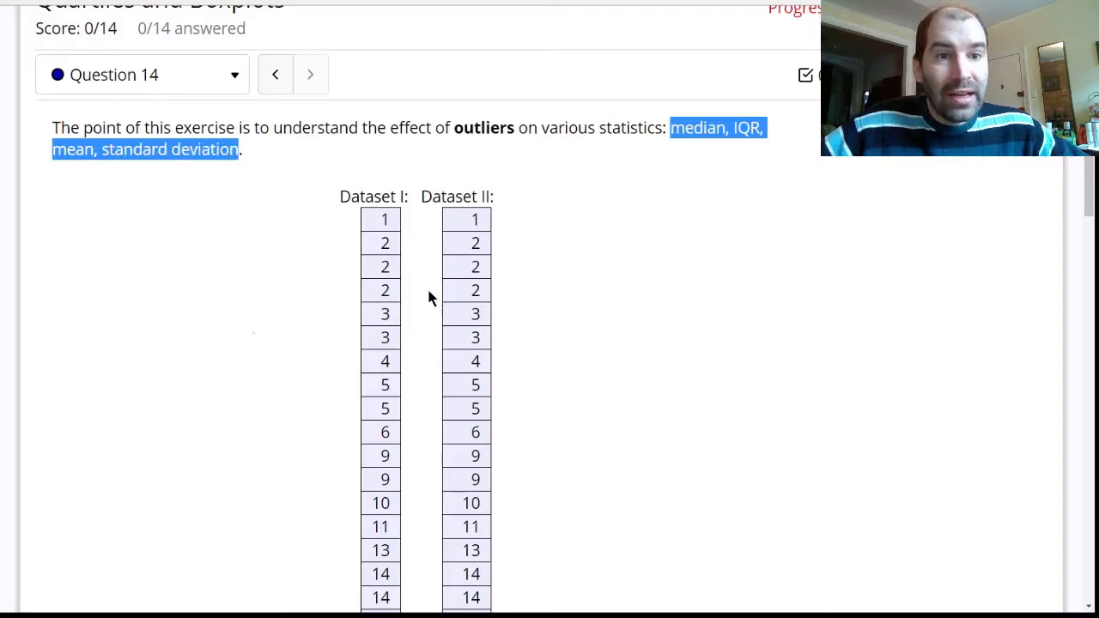
left_click(601, 221)
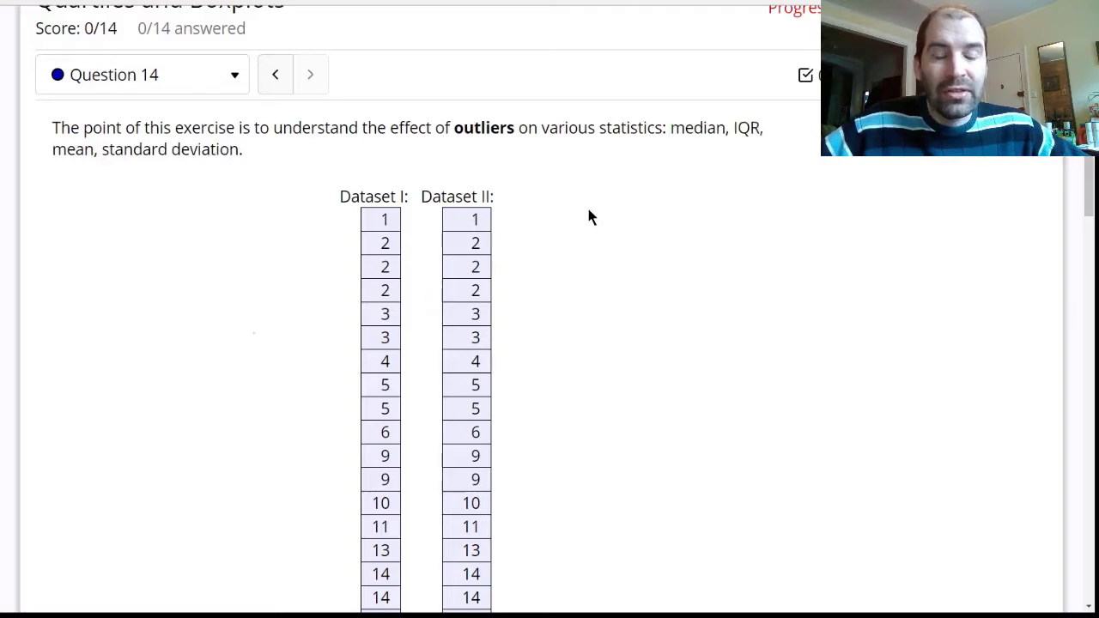
scroll(587, 216, "down", 3)
scroll(586, 220, "up", 2)
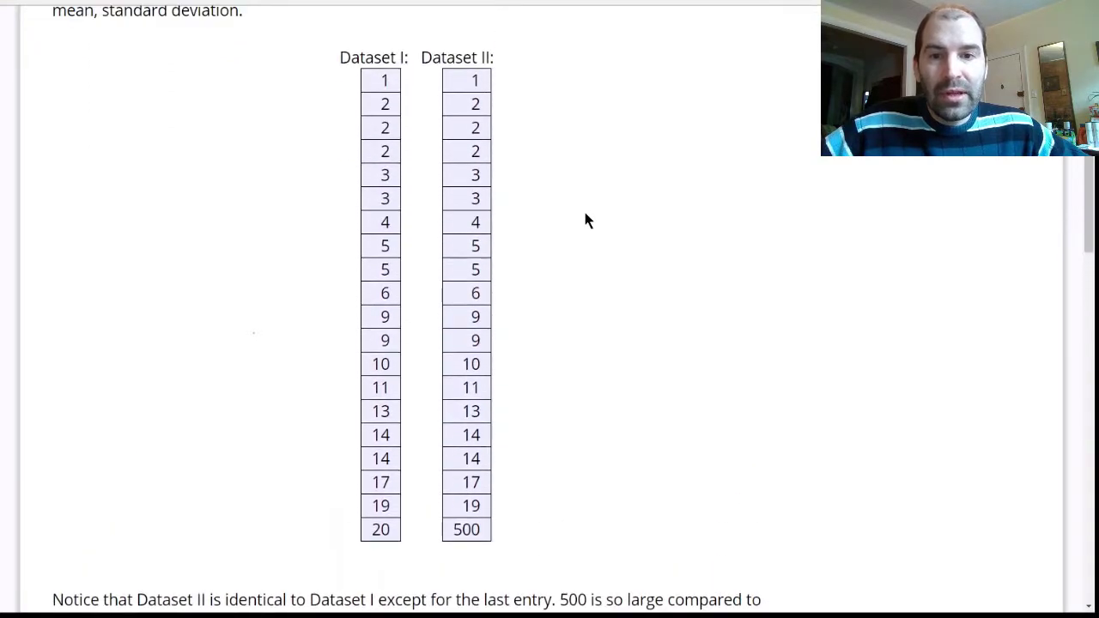
scroll(551, 319, "up", 2)
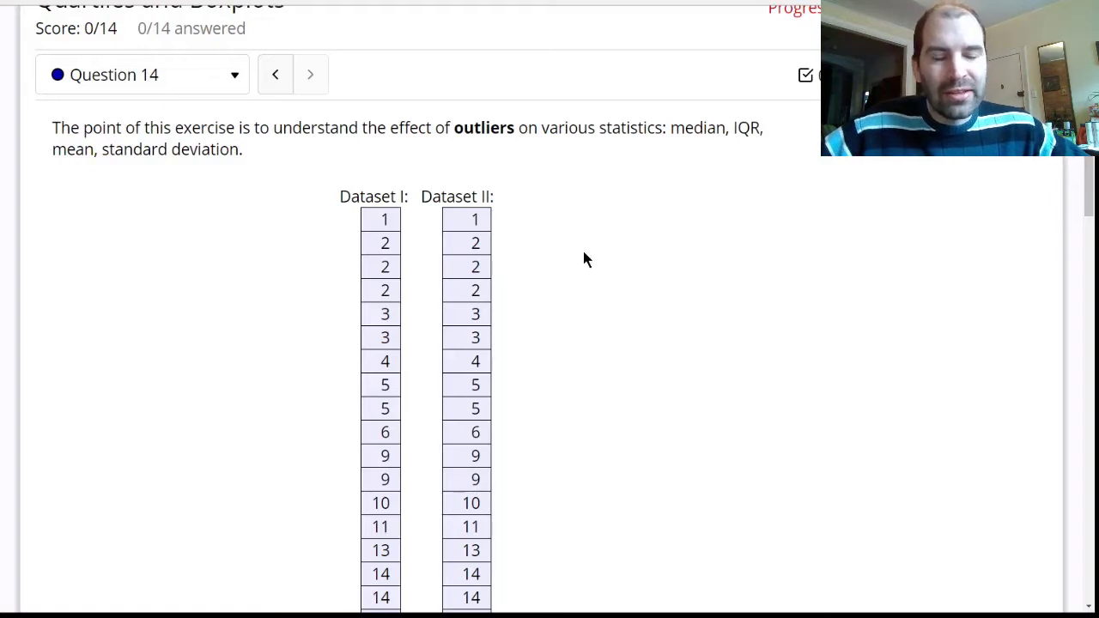
scroll(584, 257, "down", 2)
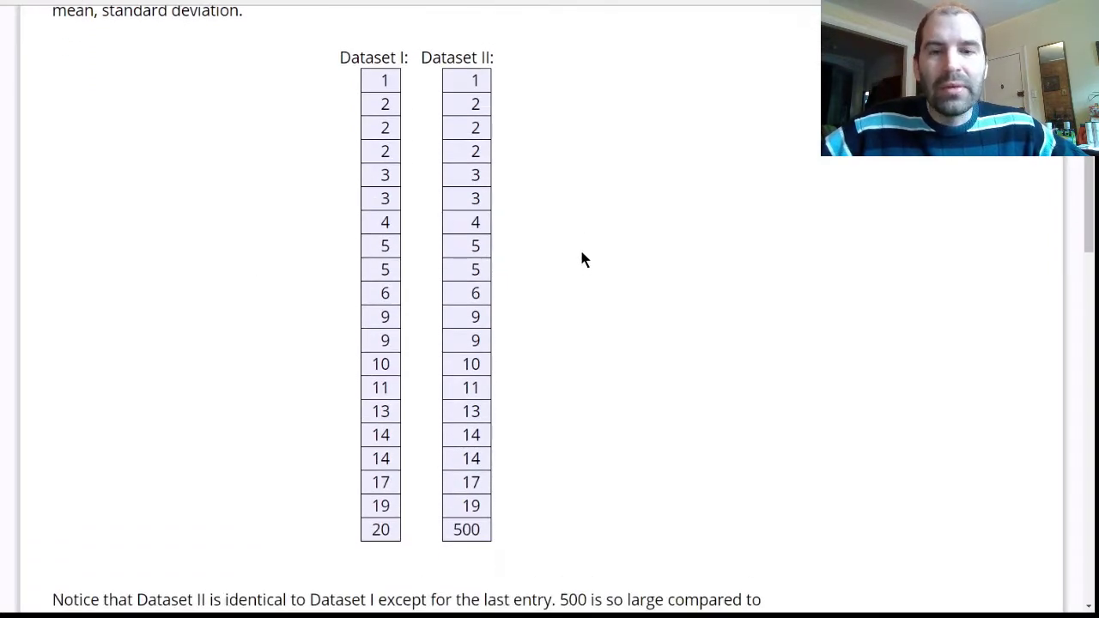
scroll(582, 260, "up", 2)
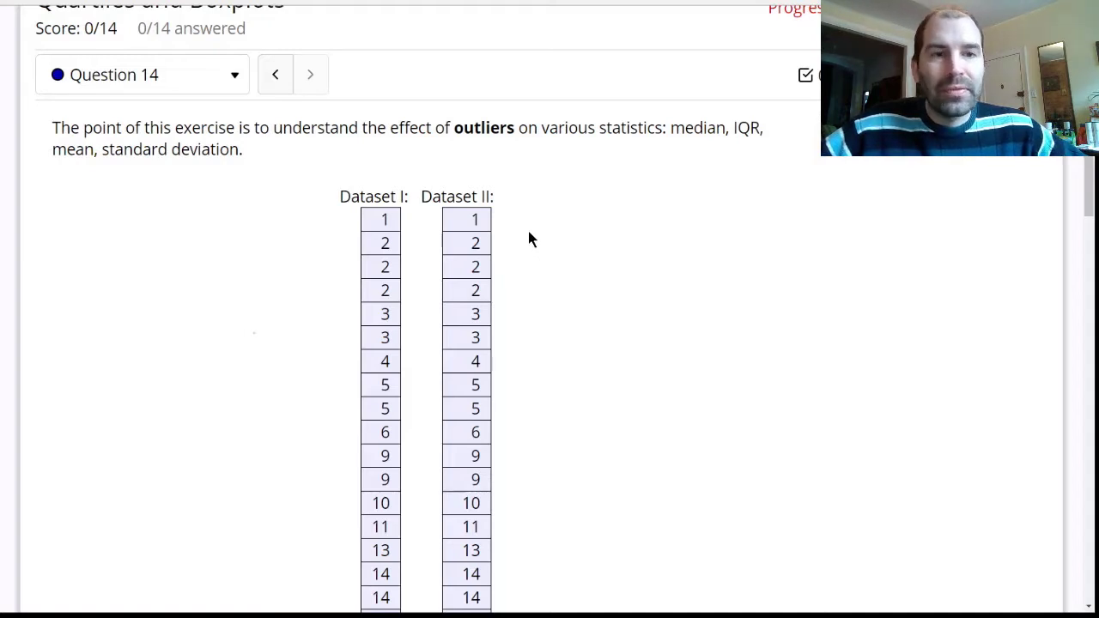
Step: Copy all Dataset I values from the exercise and paste them into the first column of the StatCrunch data table
left_click_drag(382, 217, 395, 371)
key("ctrl+c")
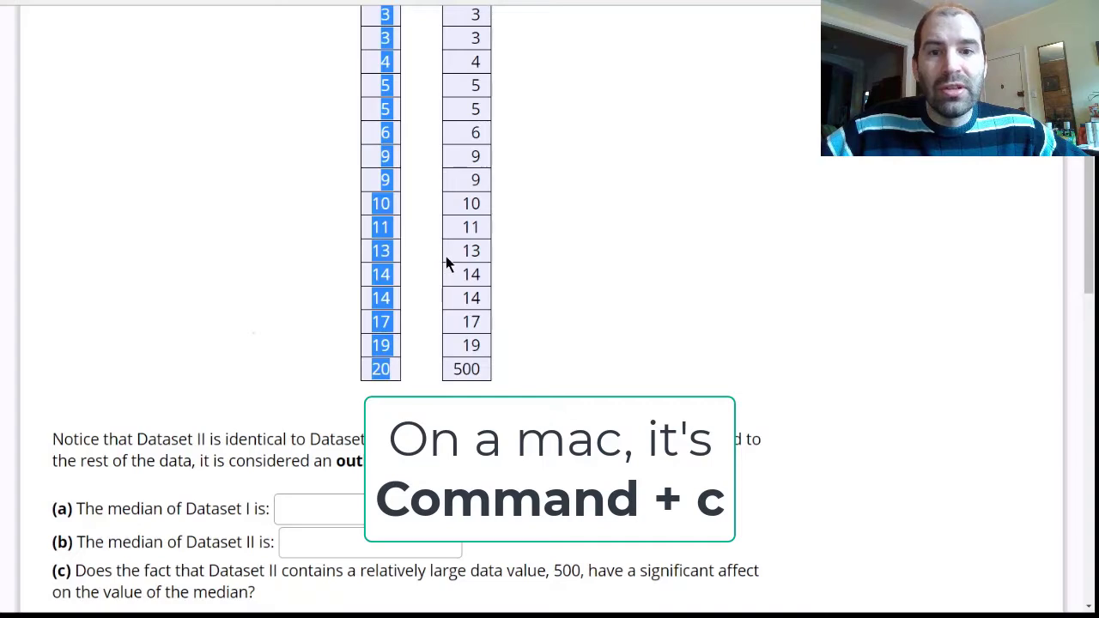
left_click(572, 168)
scroll(573, 172, "up", 2)
scroll(573, 172, "up", 4)
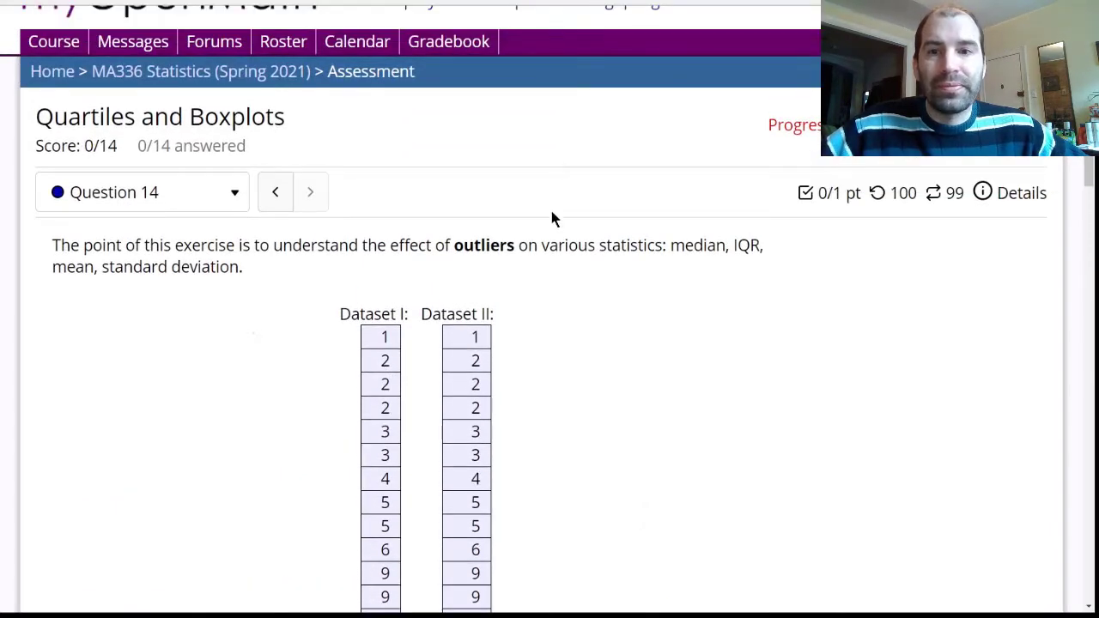
left_click(507, 1)
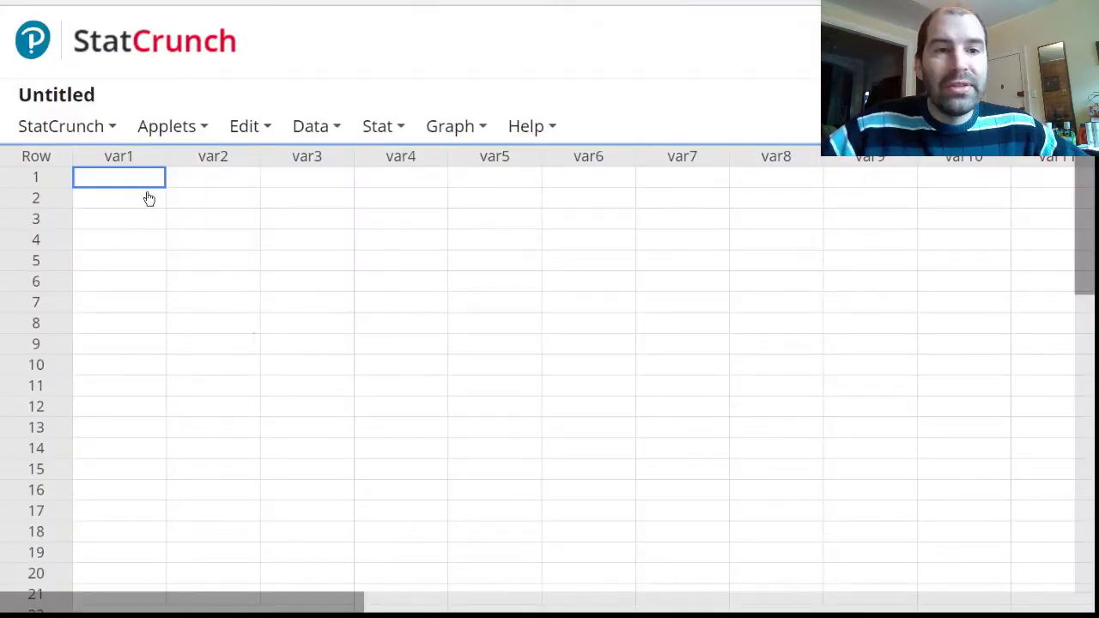
key("ctrl+v")
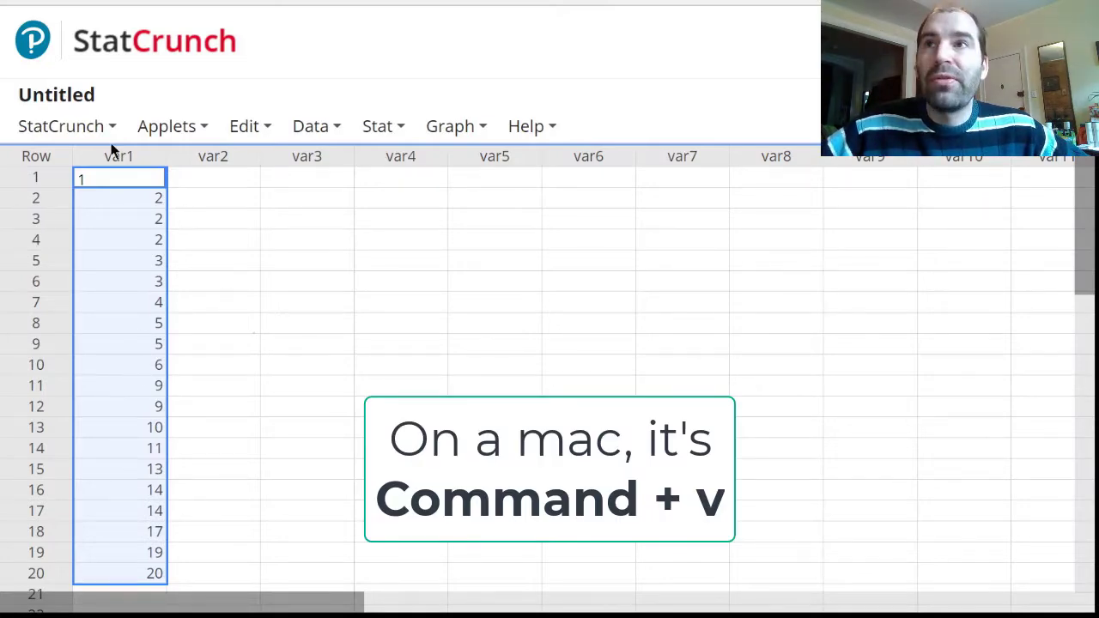
Step: Rename the first column as Dataset I
left_click(129, 157)
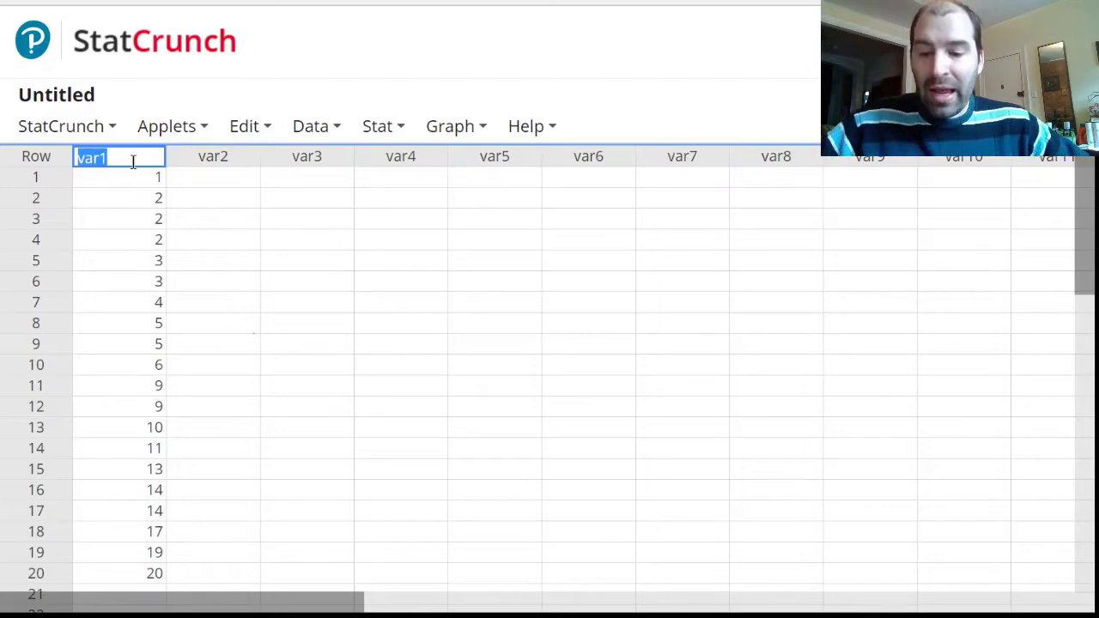
type("Dataset")
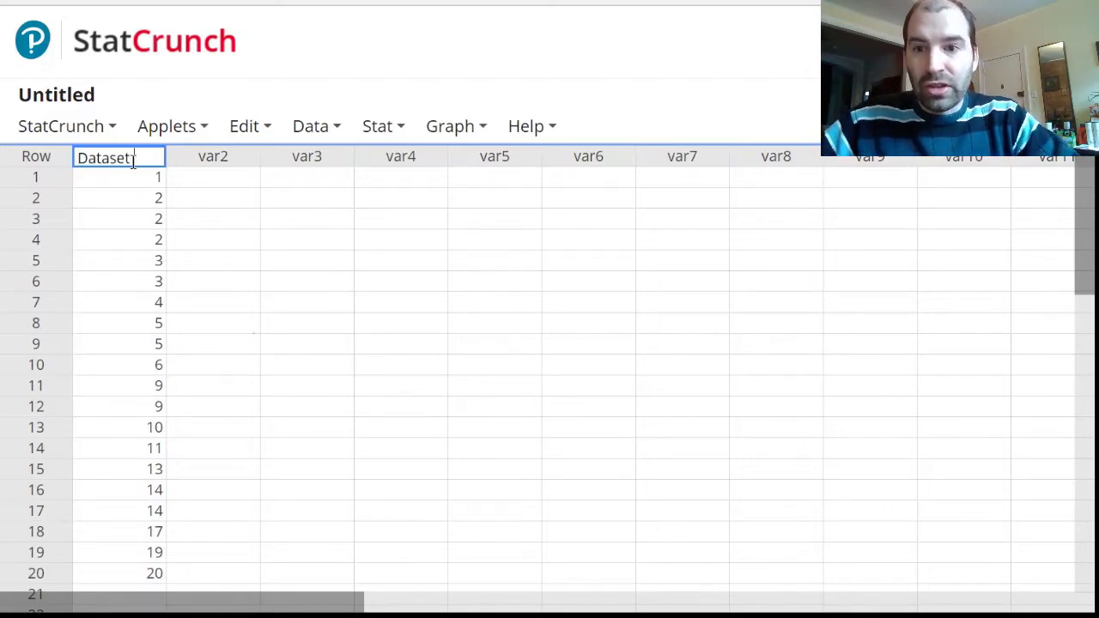
type("1")
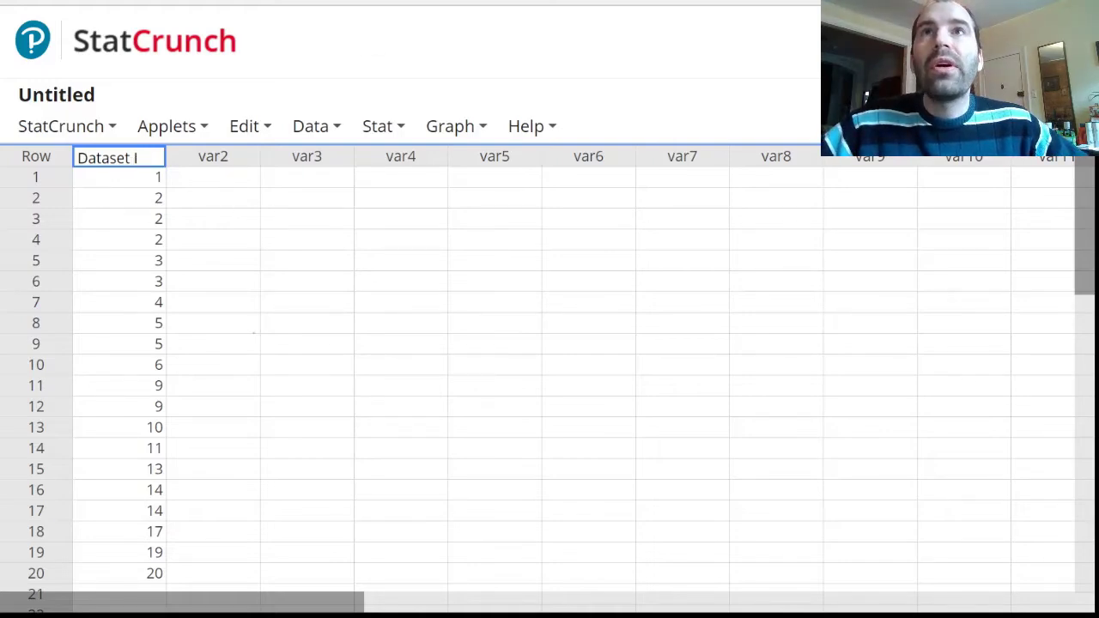
Step: Copy all Dataset II values from the MyOpenMath exercise and paste them into the second column of the StatCrunch data table
left_click(391, 1)
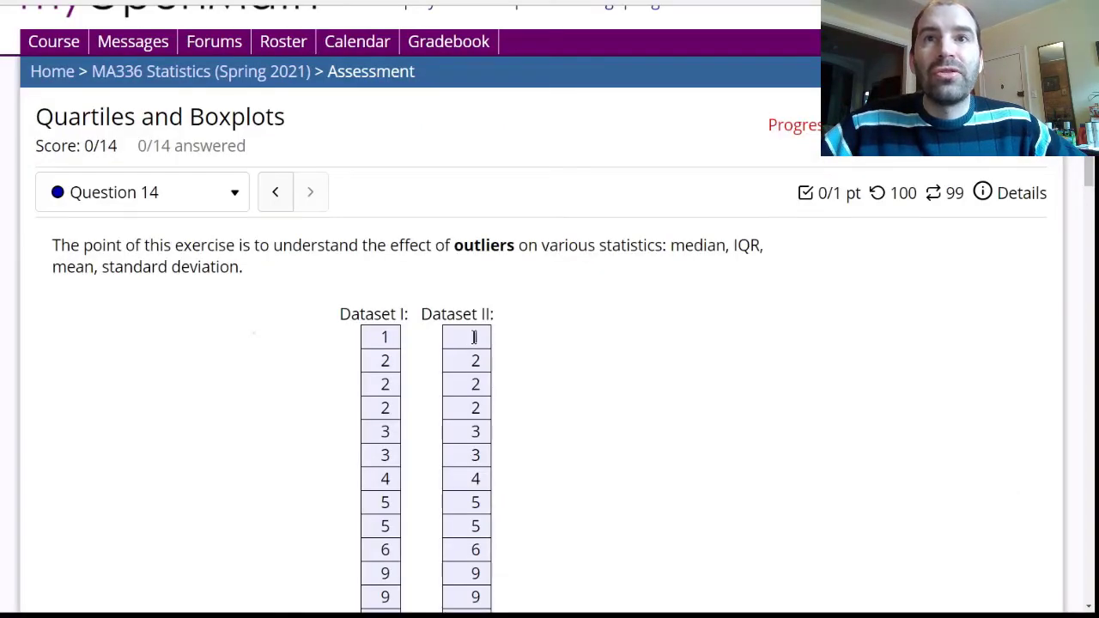
left_click_drag(473, 336, 484, 164)
key("ctrl+c")
left_click(436, 17)
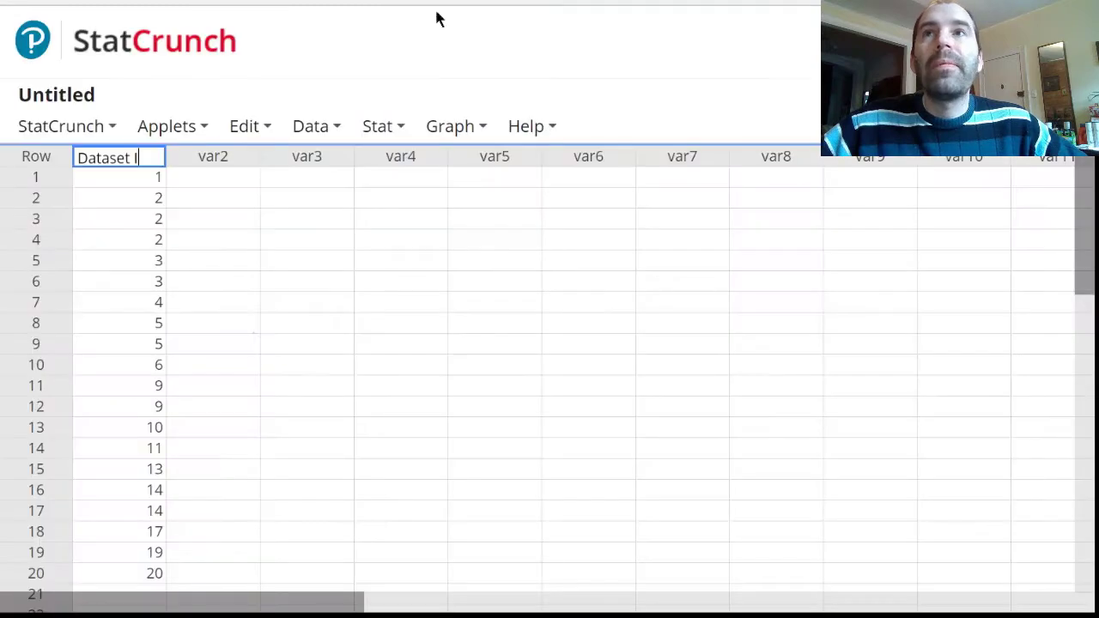
left_click(202, 177)
key("ctrl+v")
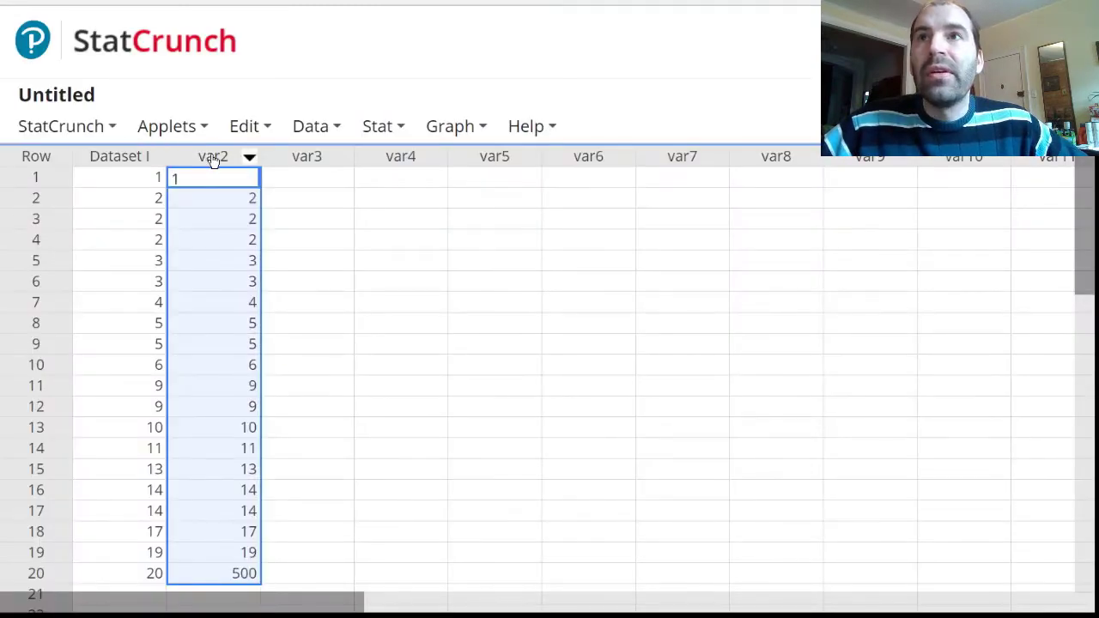
Step: Rename the second column as Dataset II
left_click(214, 157)
type("Data")
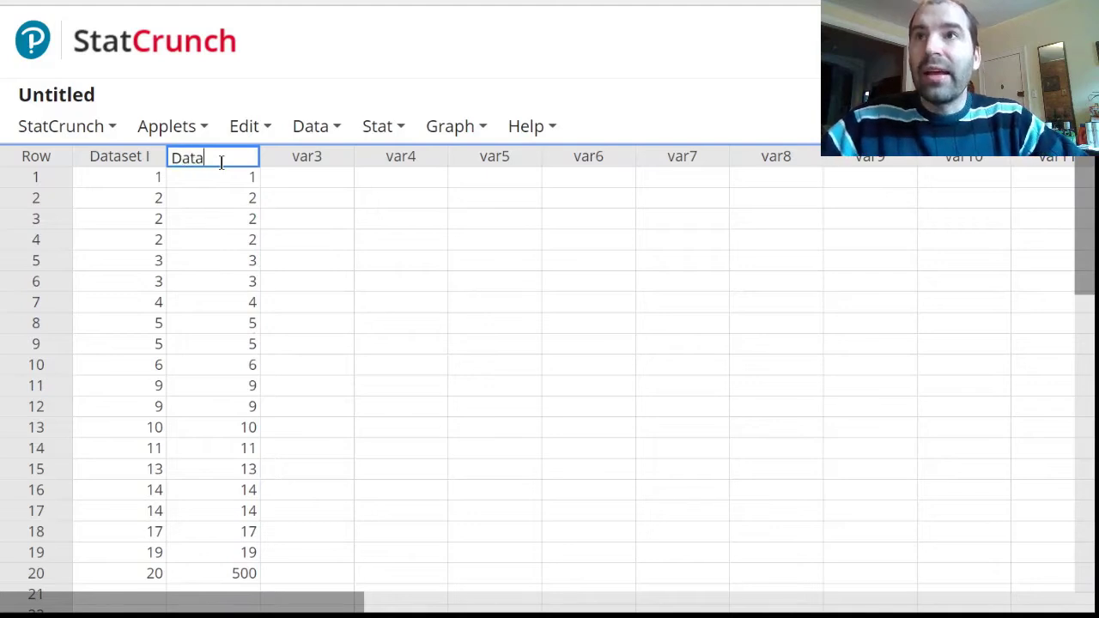
type("set II")
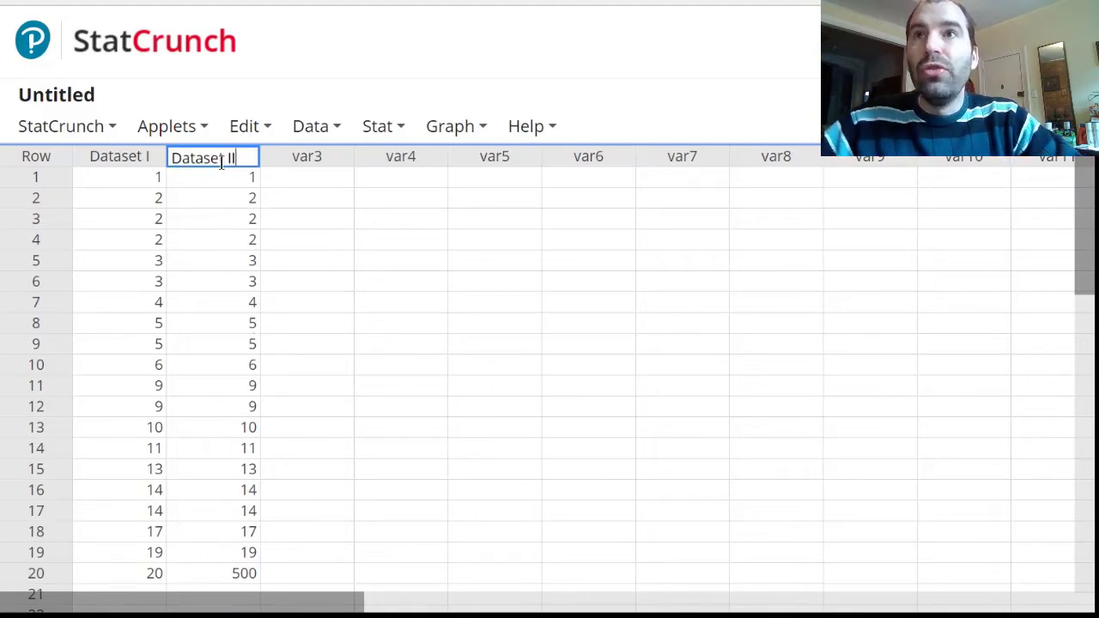
left_click(269, 198)
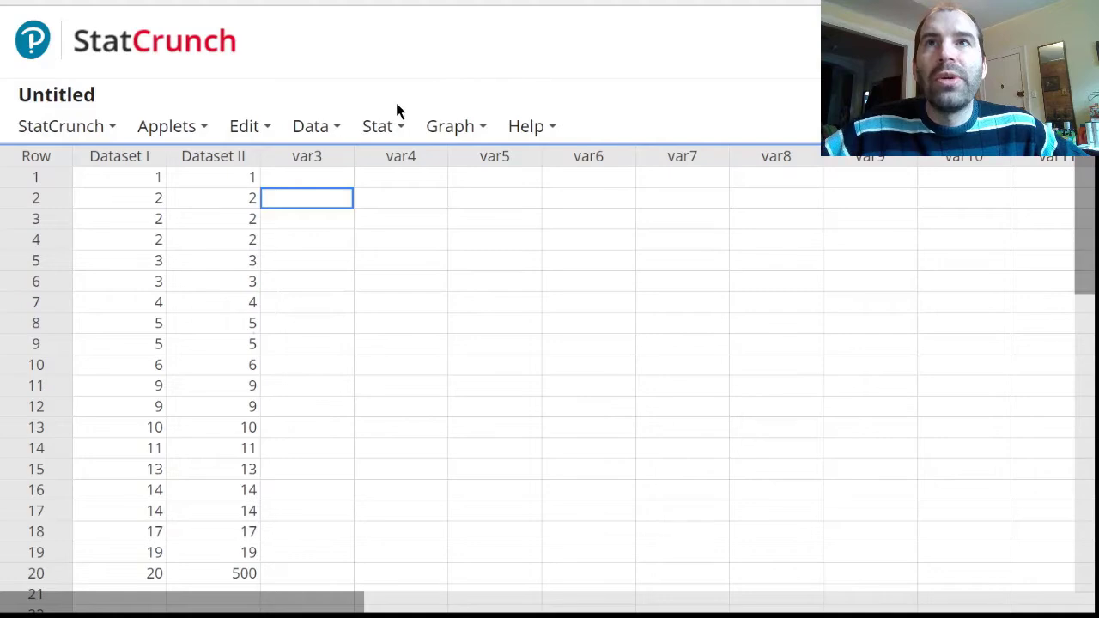
Step: Set up column summary statistics with both Dataset I and Dataset II selected
left_click(401, 135)
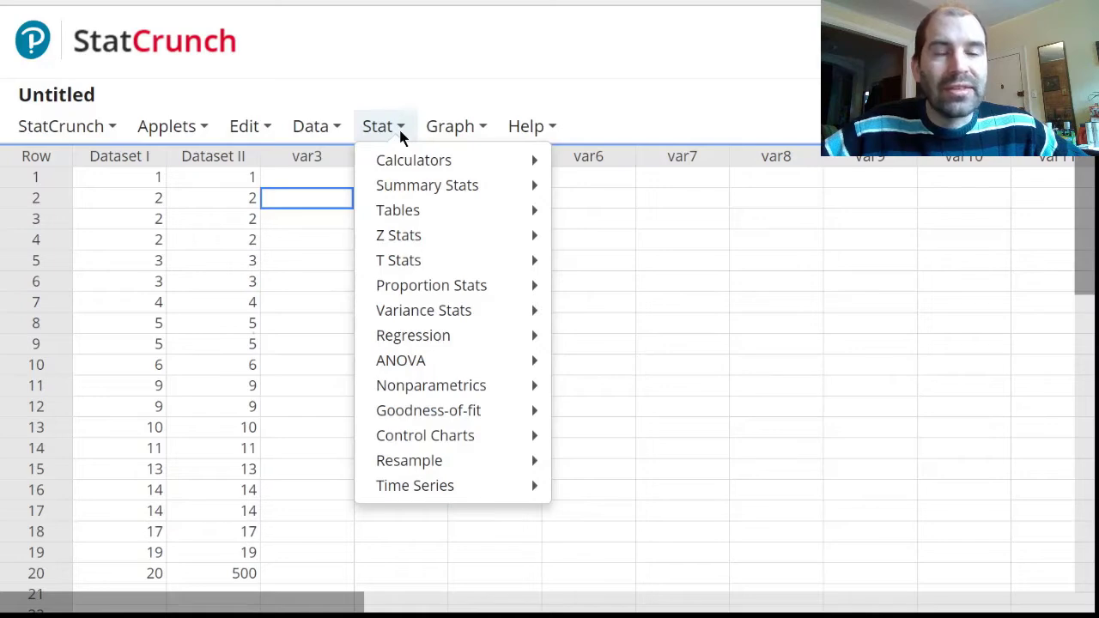
mouse_move(418, 190)
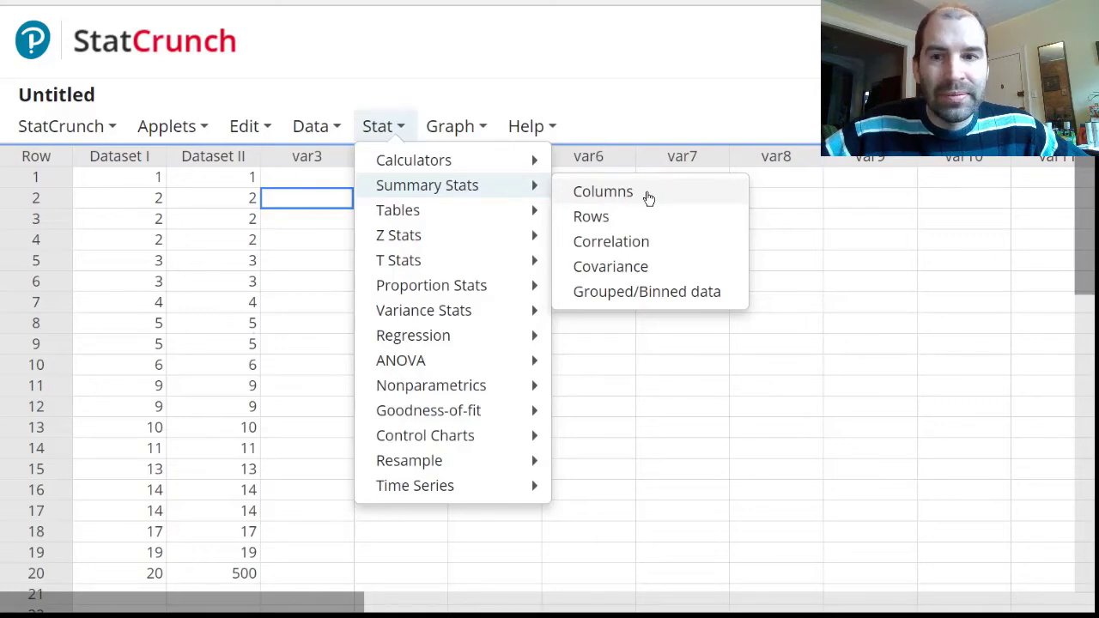
left_click(648, 198)
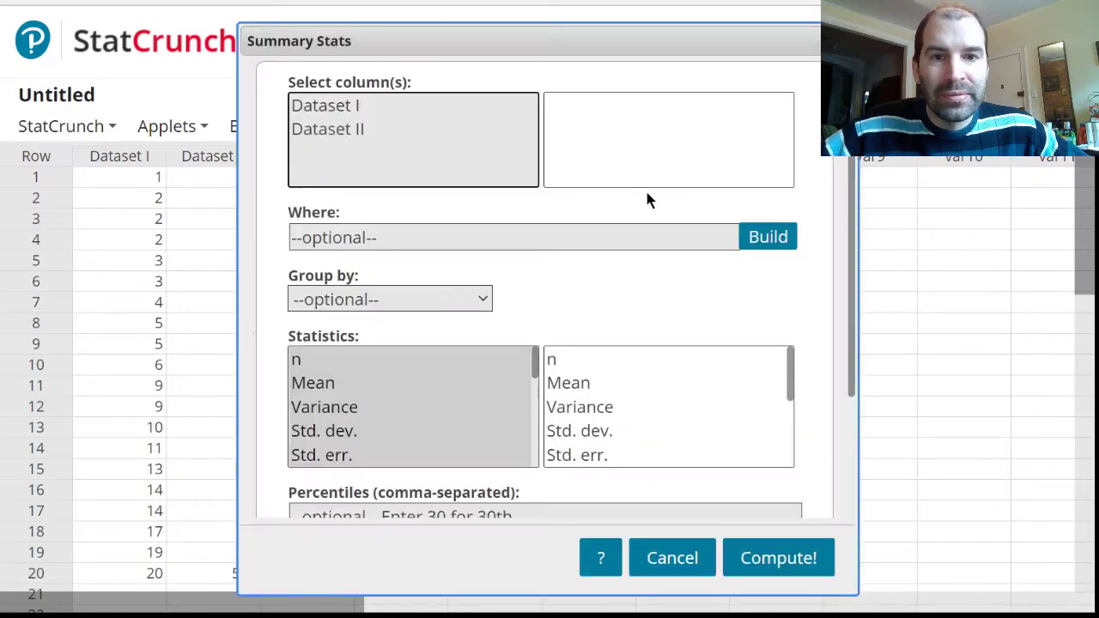
left_click(349, 107)
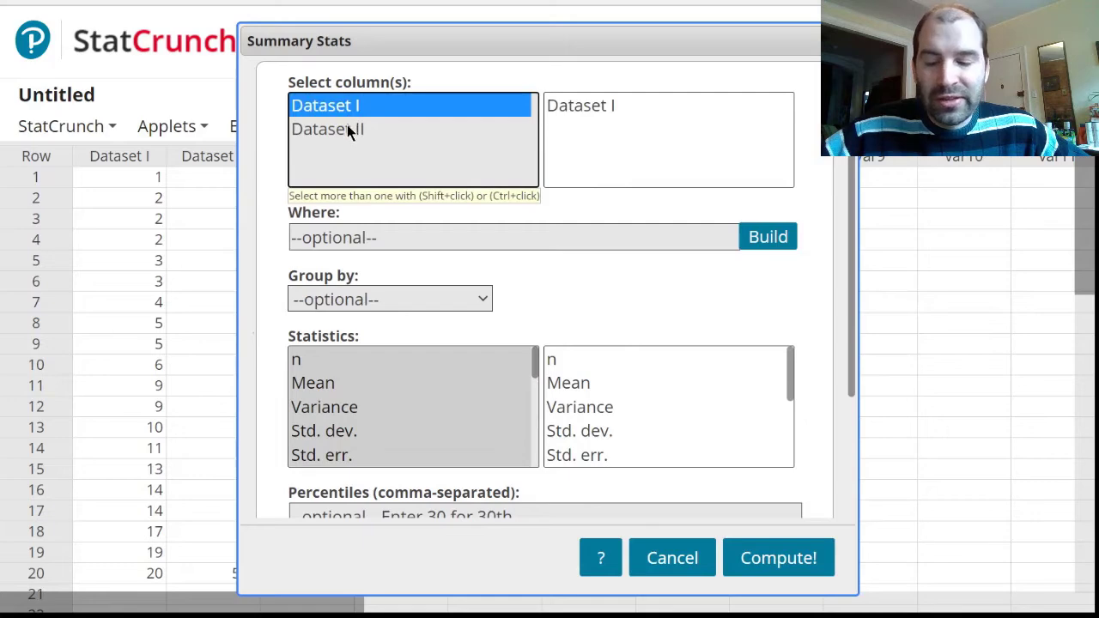
left_click(349, 129, "shift")
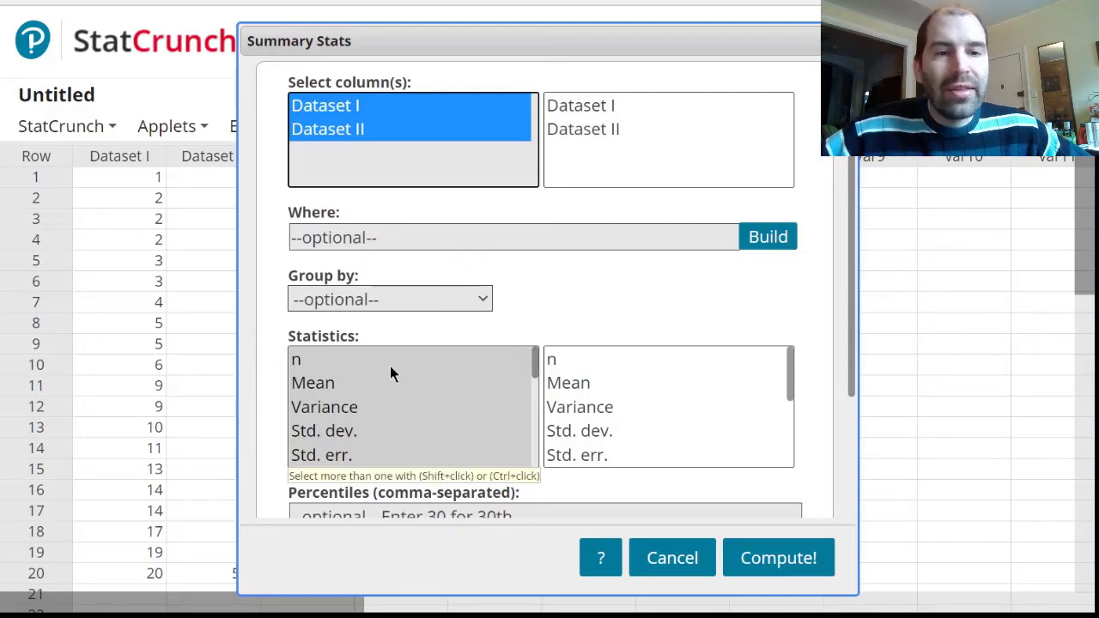
Step: Compute only the Mean, Std. dev., Median and IQR, and move the results window beside the data columns
left_click(329, 386)
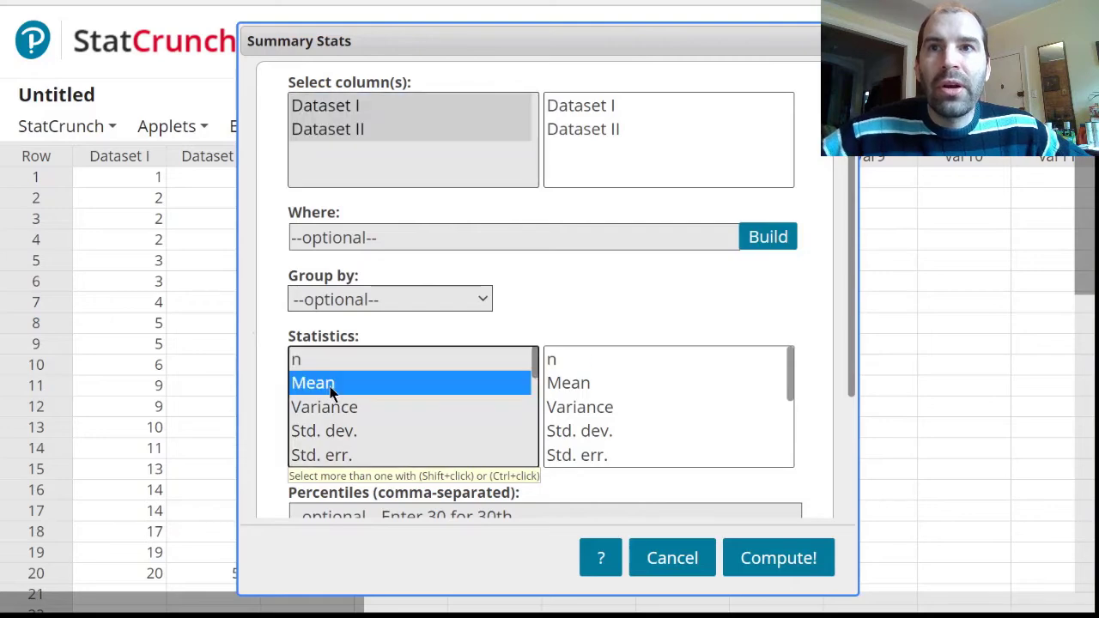
left_click(337, 436, "ctrl")
left_click_drag(535, 368, 534, 420)
left_click(373, 441, "ctrl")
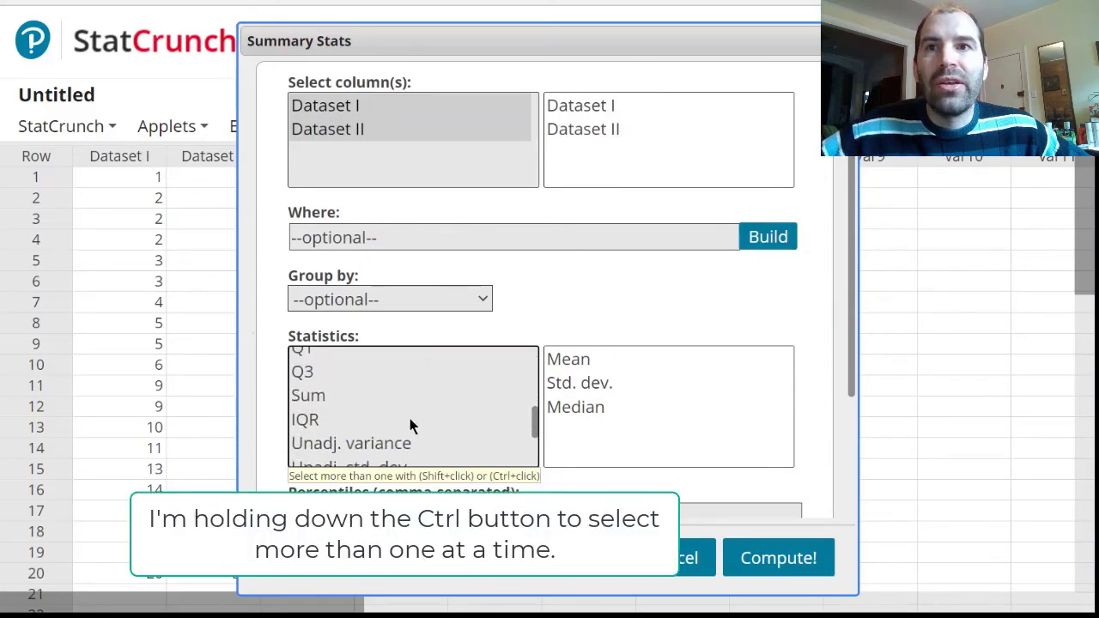
left_click(409, 420, "ctrl")
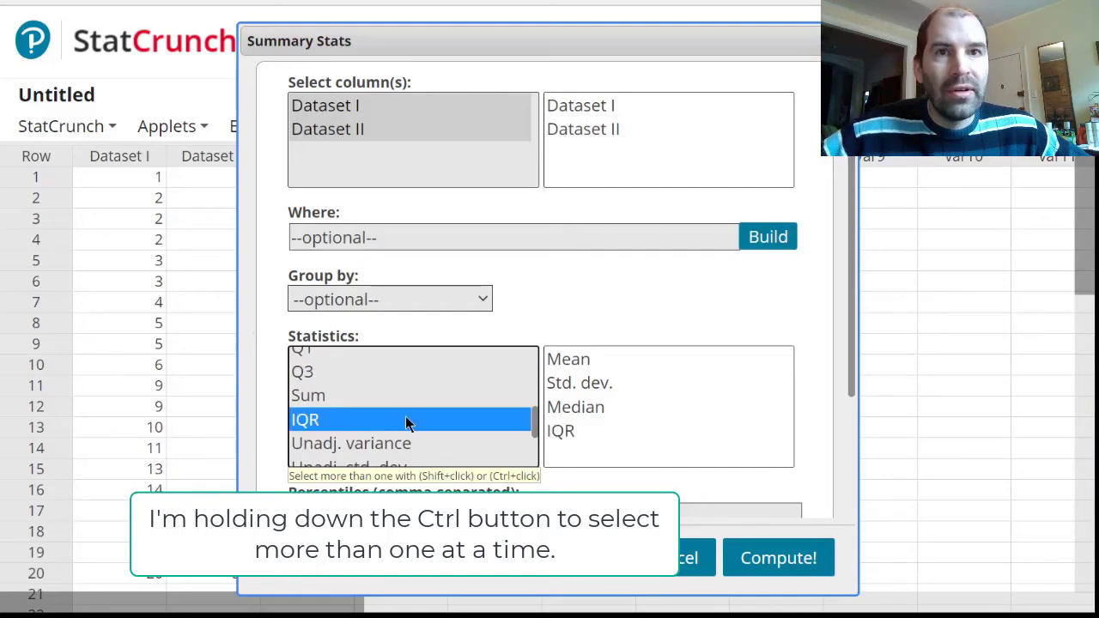
left_click(778, 560)
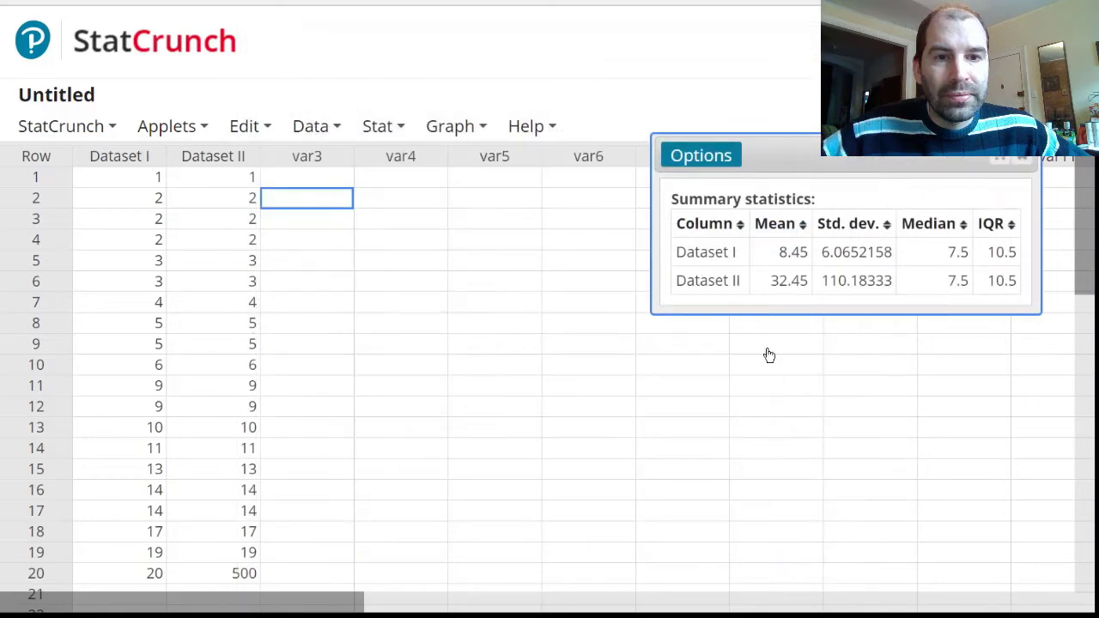
left_click_drag(780, 169, 437, 221)
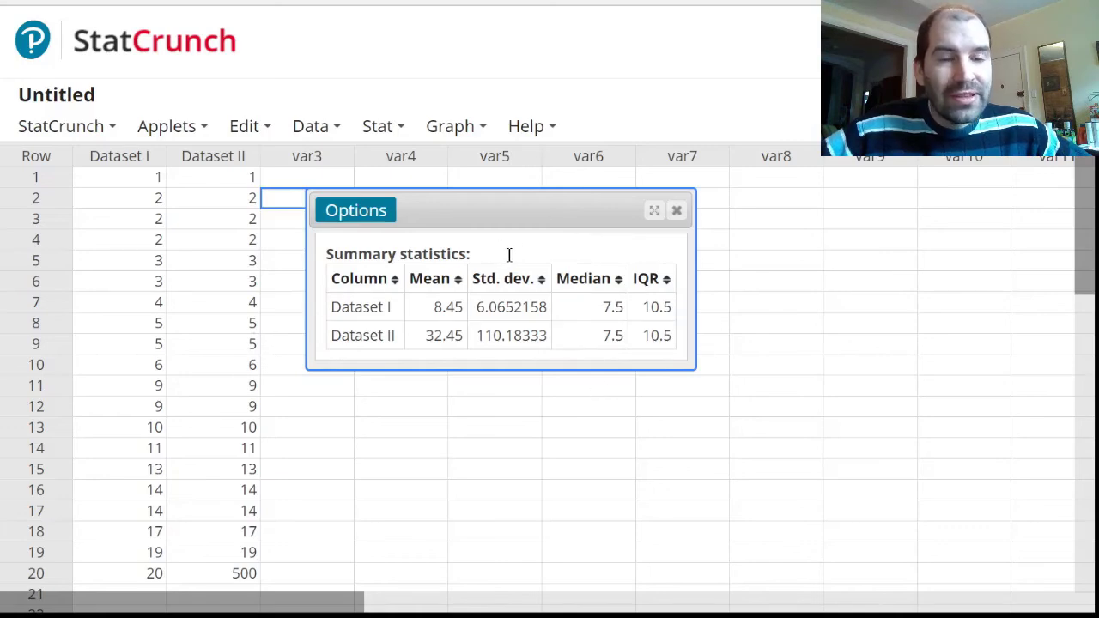
Step: Reopen the summary statistics setup from the results for editing and select only Unadj. std. dev
left_click(382, 220)
left_click(378, 240)
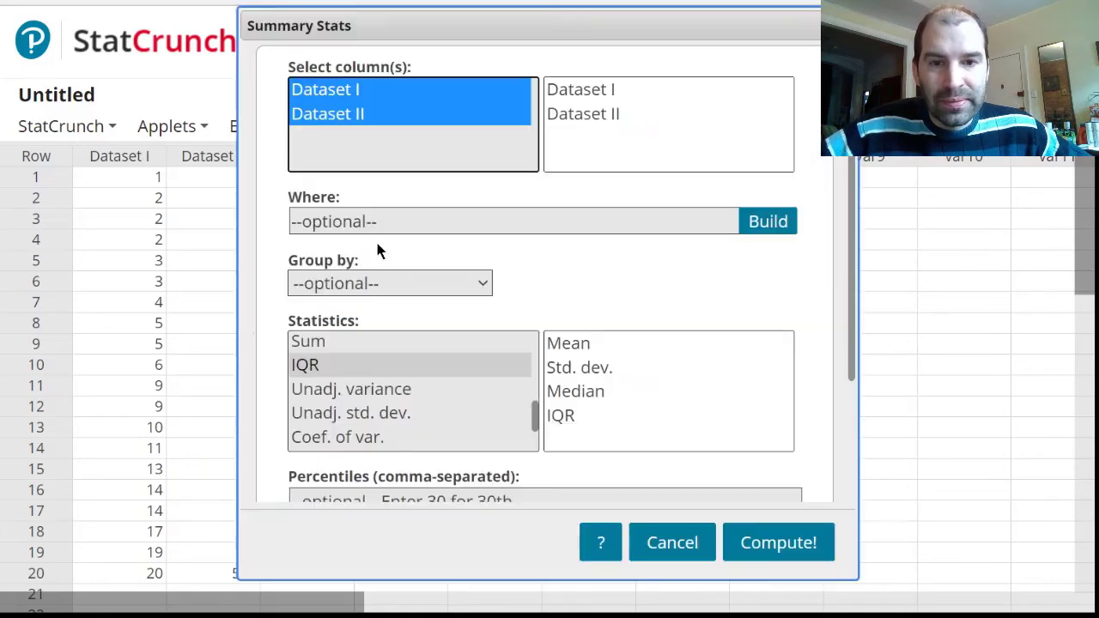
left_click(369, 413)
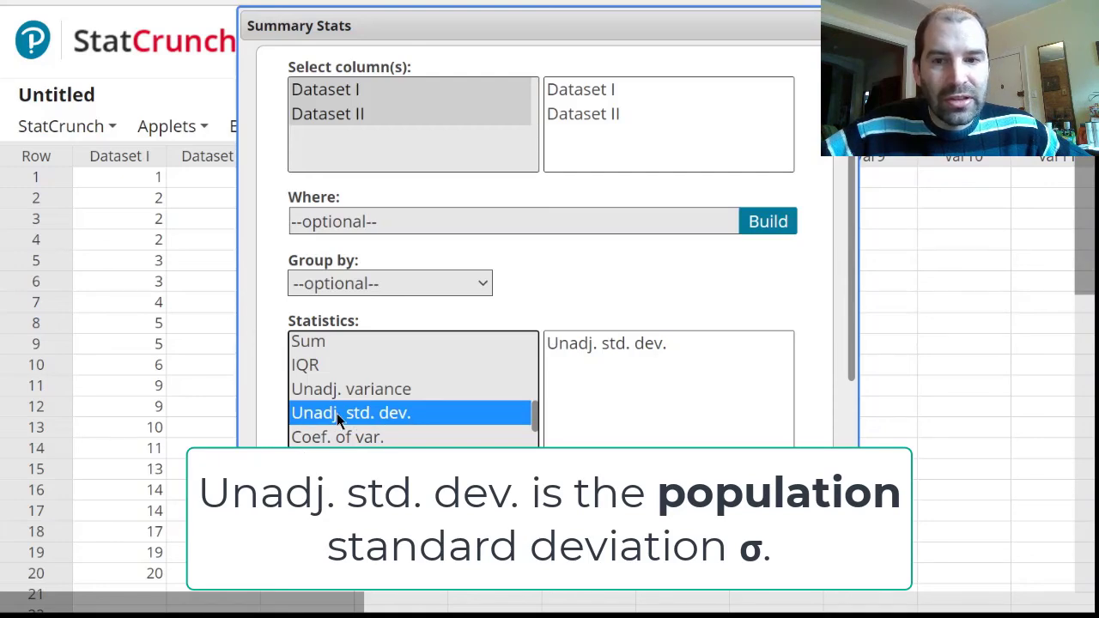
Step: Switch the selected statistic to the sample Std. dev. and back to Unadj. std. dev. to compare the two options
scroll(354, 415, "down", 2)
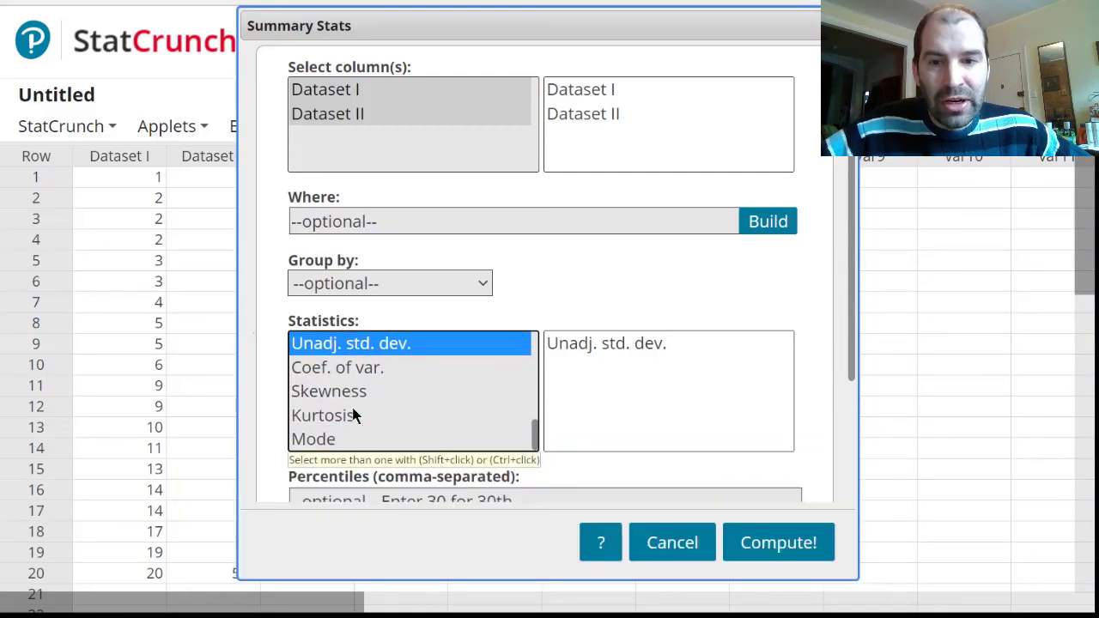
scroll(355, 415, "up", 2)
scroll(353, 410, "up", 5)
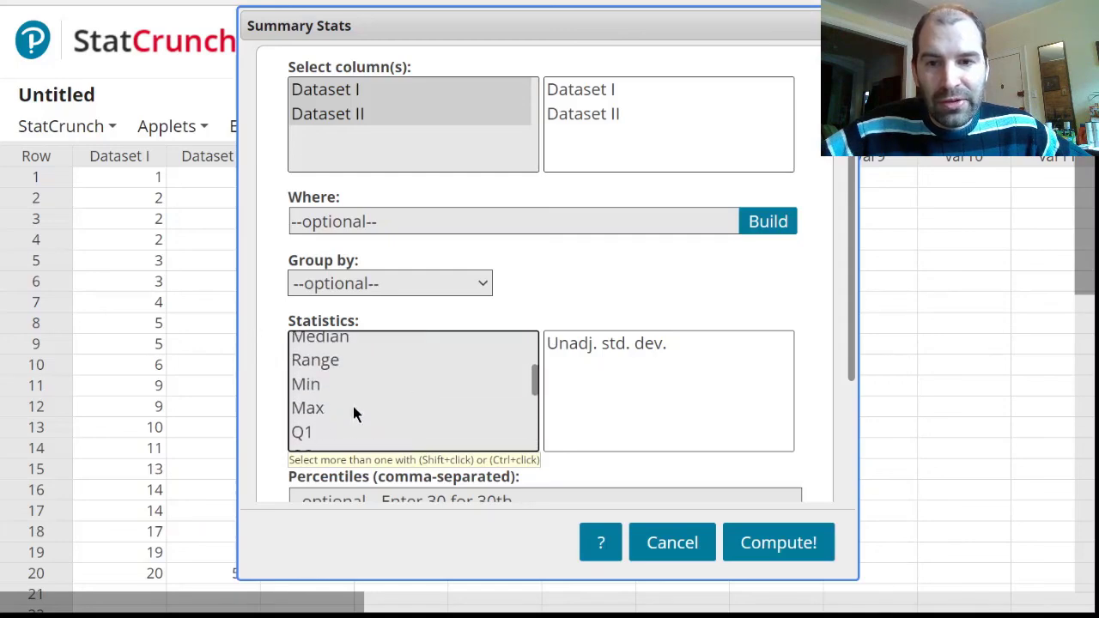
left_click(343, 417)
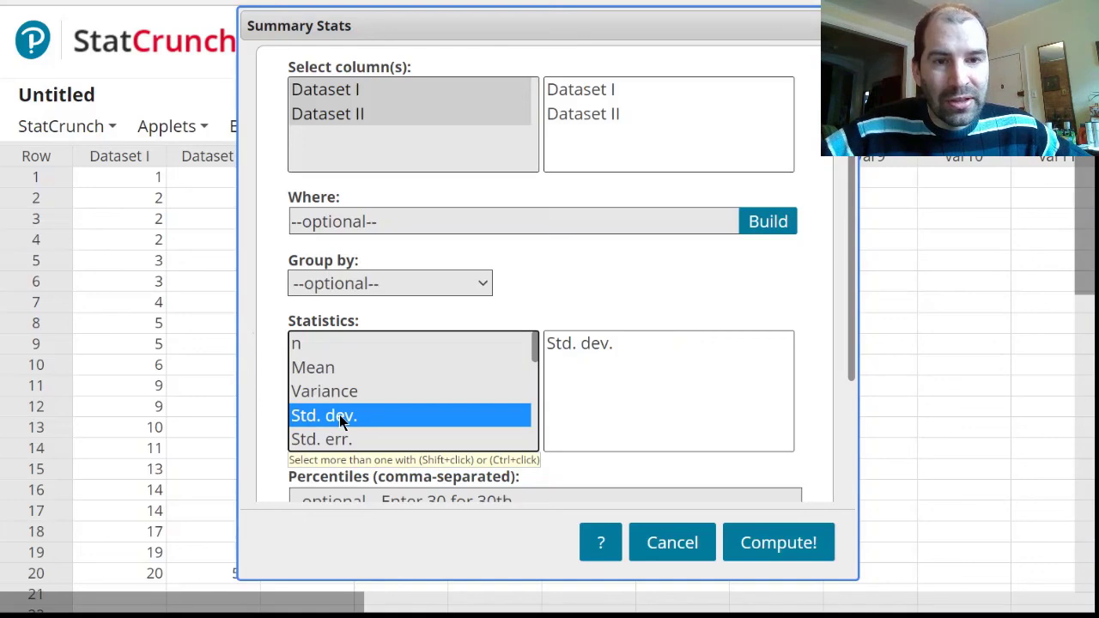
scroll(341, 420, "down", 5)
scroll(340, 414, "down", 3)
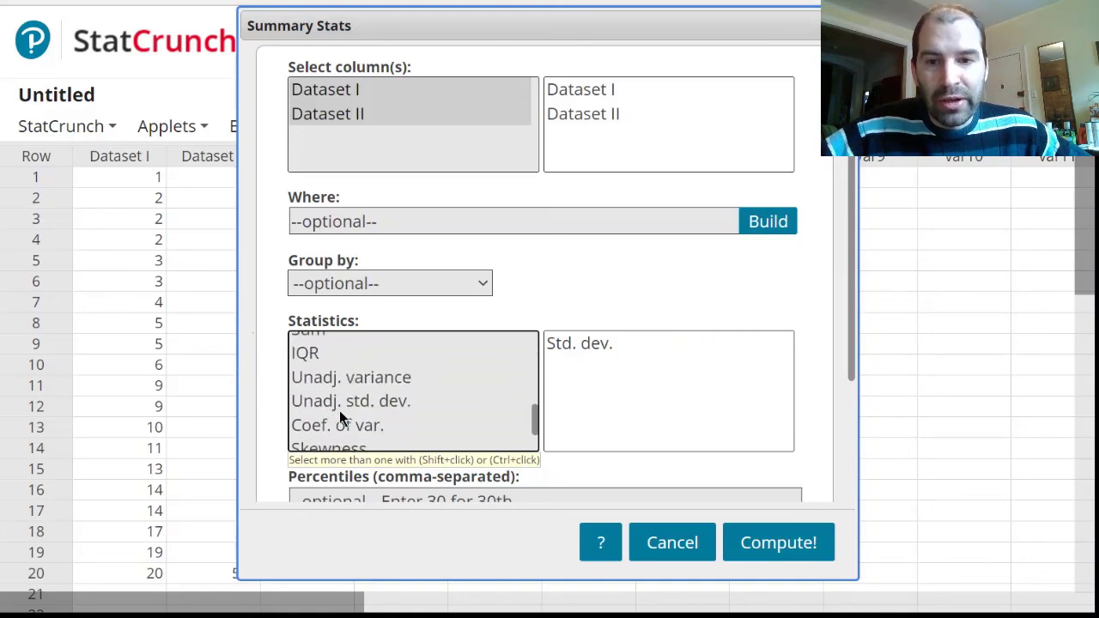
left_click(340, 408)
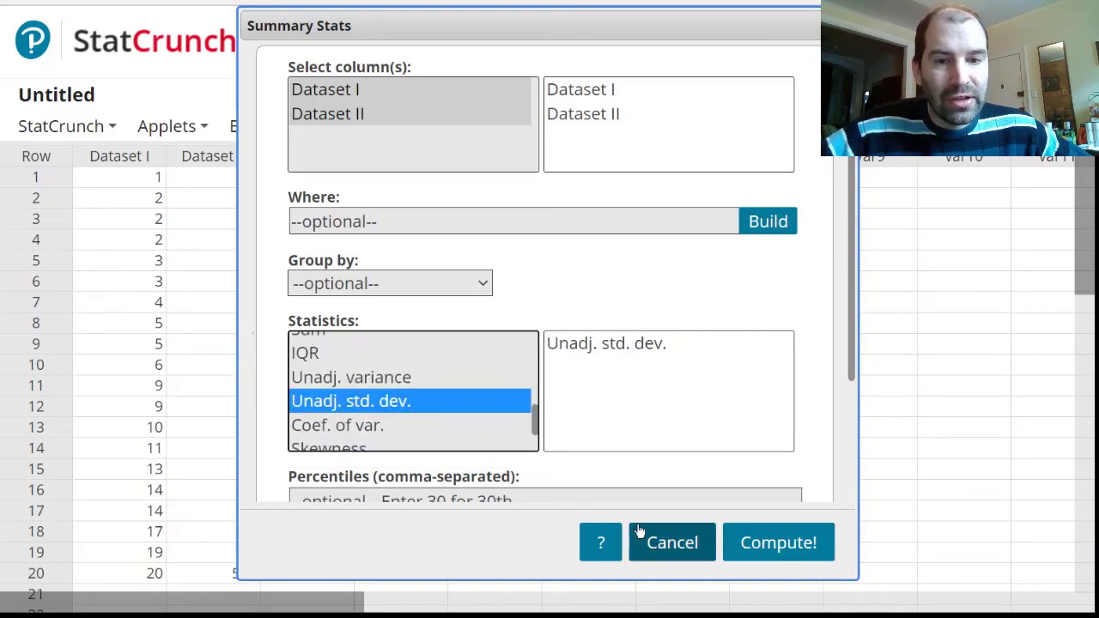